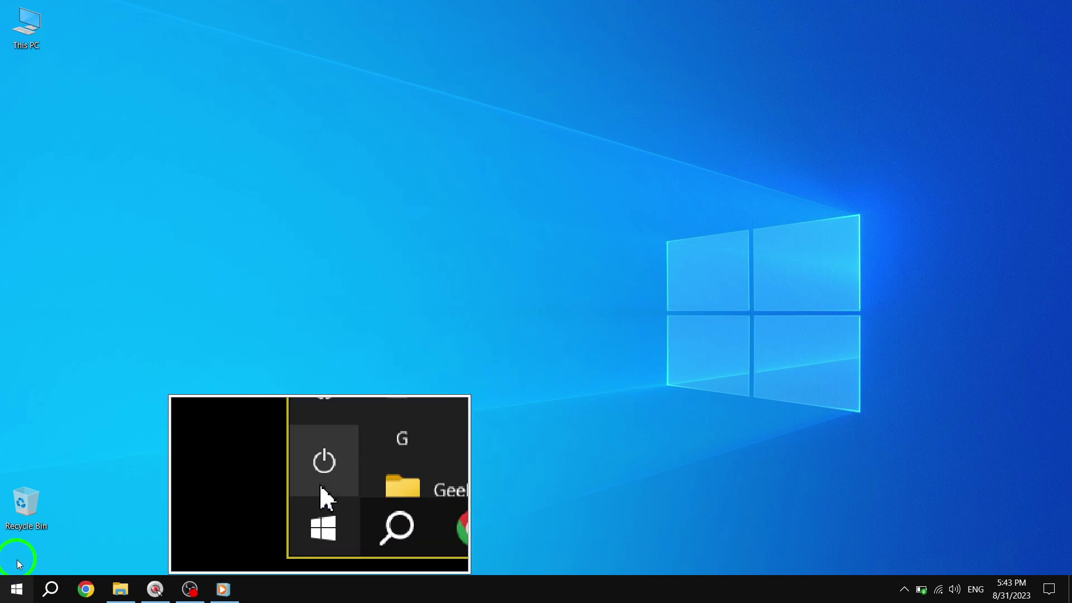
Launch the Settings app from the Start menu and nudge its window to the right
{"action": "left_click", "coordinate": [17, 587]}
{"action": "left_click", "coordinate": [43, 526]}
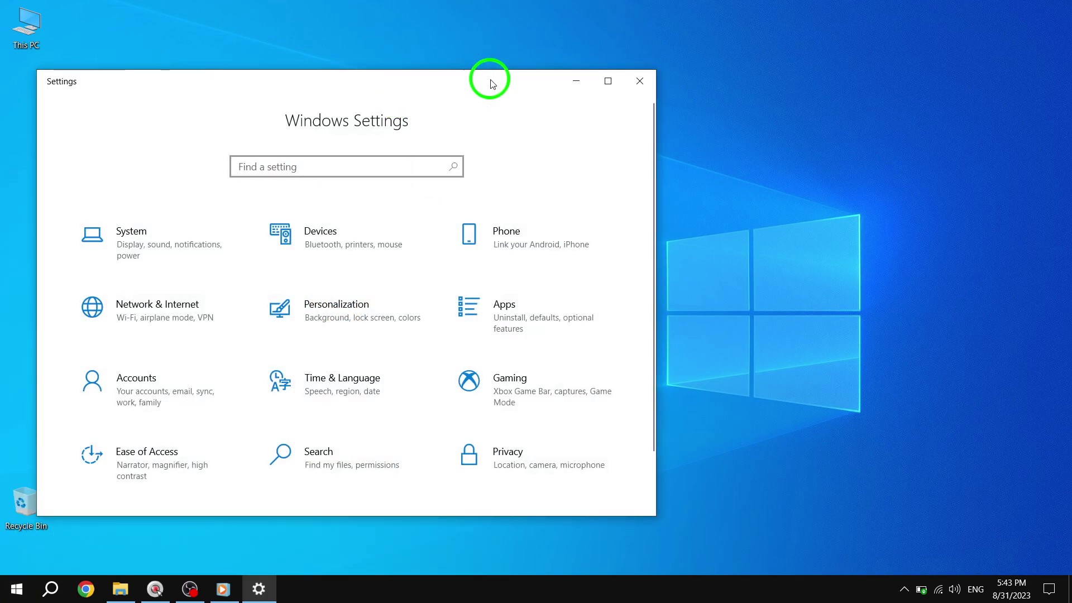
{"action": "left_click_drag", "start_coordinate": [491, 81], "coordinate": [604, 77]}
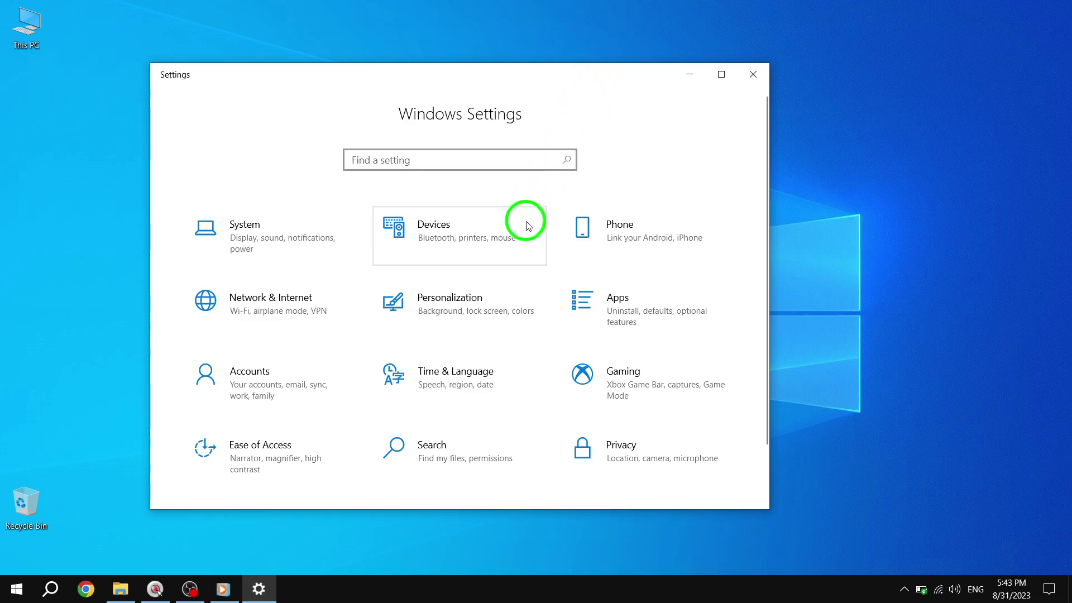
Go to the Personalization category from the Settings home page
{"action": "left_click", "coordinate": [450, 317]}
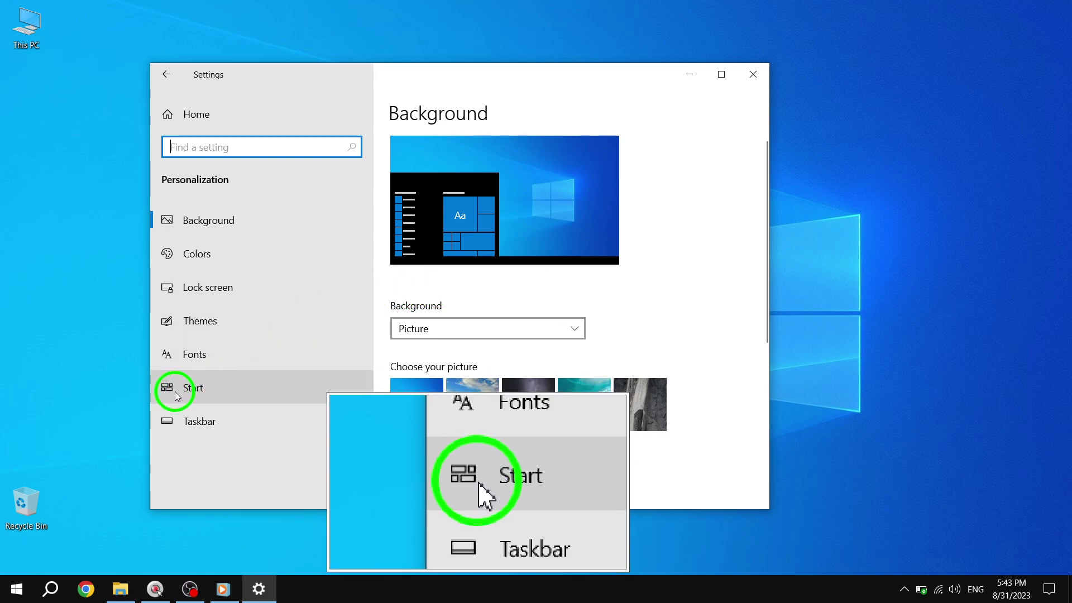
Switch to the Start page in Personalization's left-hand navigation
{"action": "left_click", "coordinate": [198, 397]}
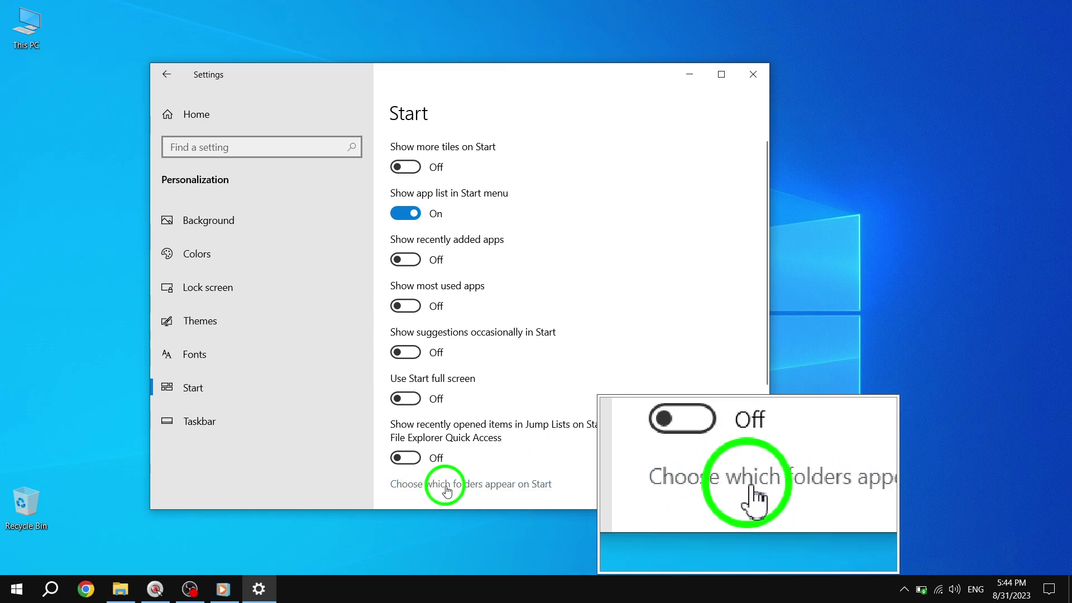
Follow the 'Choose which folders appear on Start' link
{"action": "left_click", "coordinate": [488, 486]}
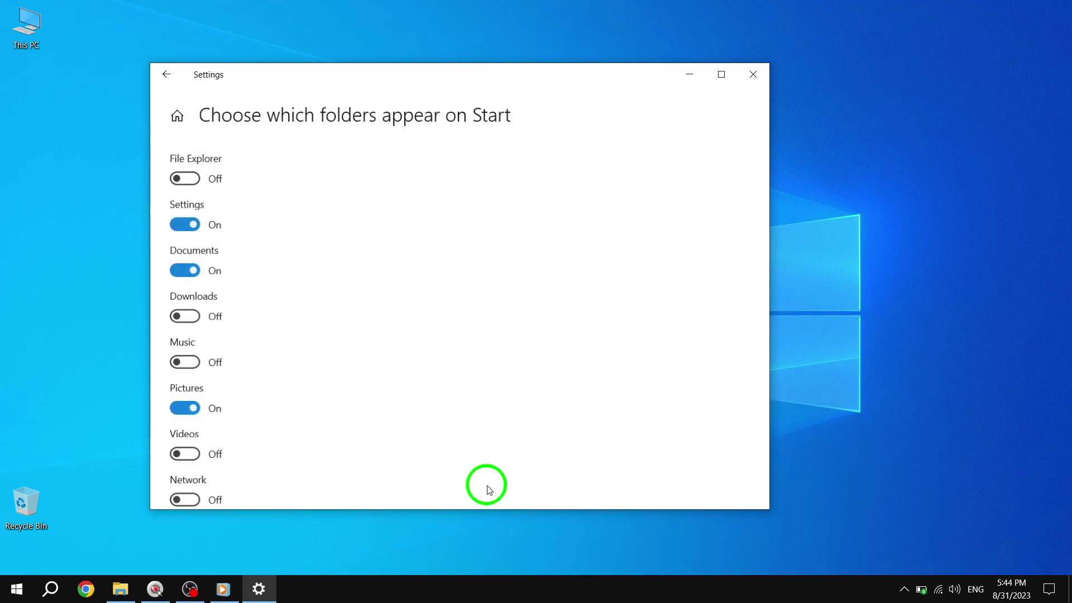
{"action": "scroll", "coordinate": [390, 330], "scroll_direction": "down", "scroll_amount": 3}
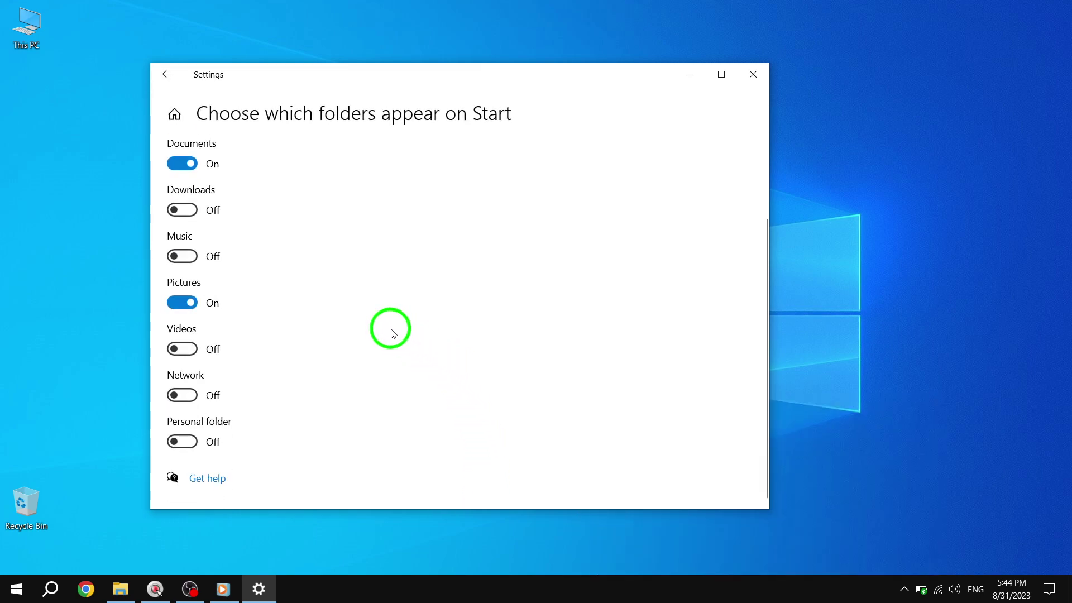
{"action": "scroll", "coordinate": [391, 334], "scroll_direction": "up", "scroll_amount": 3}
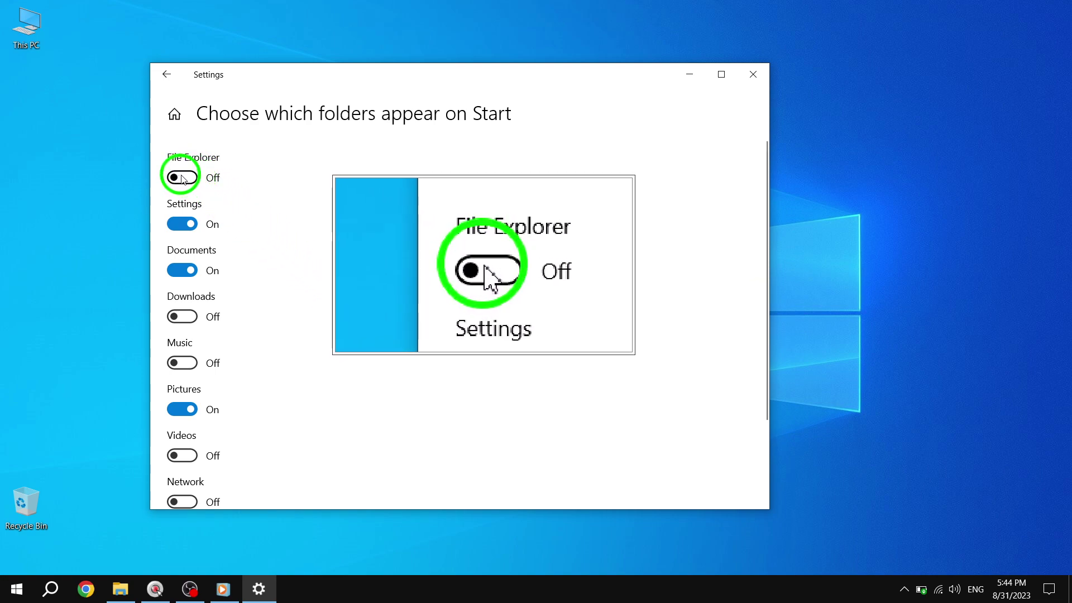
Turn the File Explorer toggle On so it appears on Start
{"action": "left_click", "coordinate": [181, 177]}
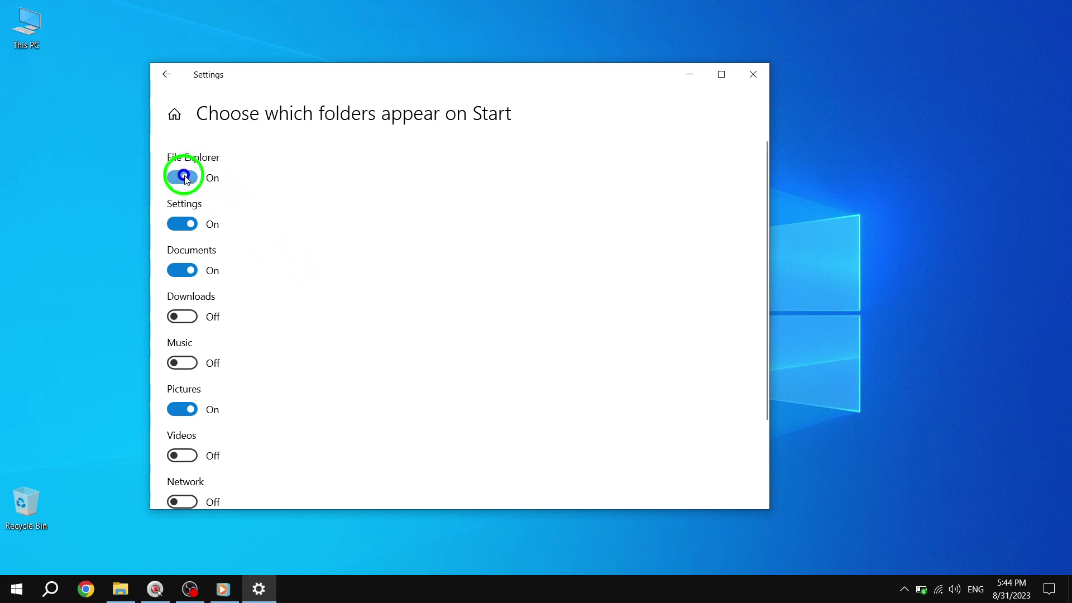